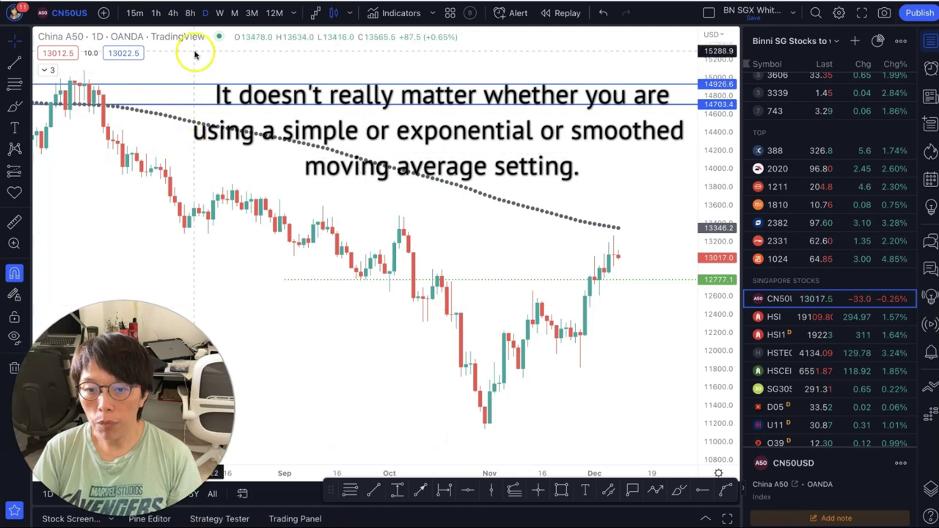
- Toggle the China A50 chart between weekly and daily candles, finishing on daily
click(219, 13)
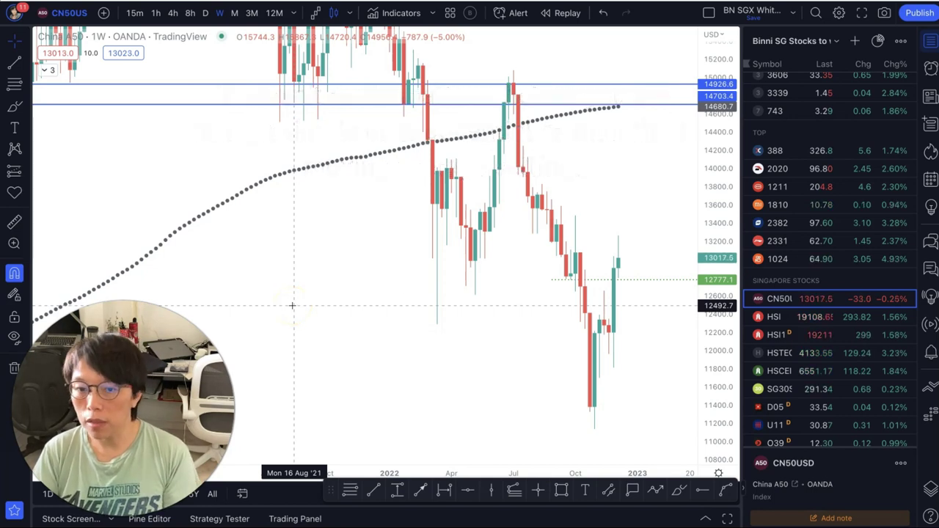
click(290, 299)
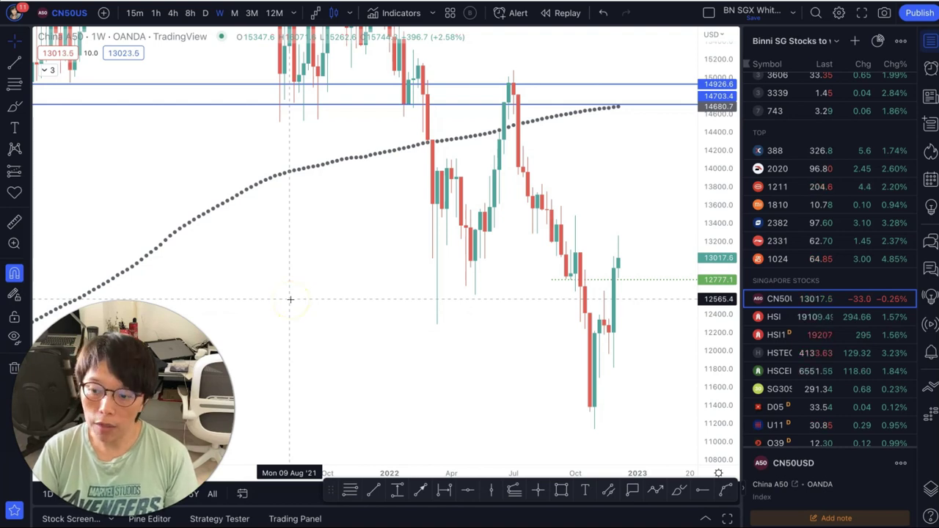
click(205, 12)
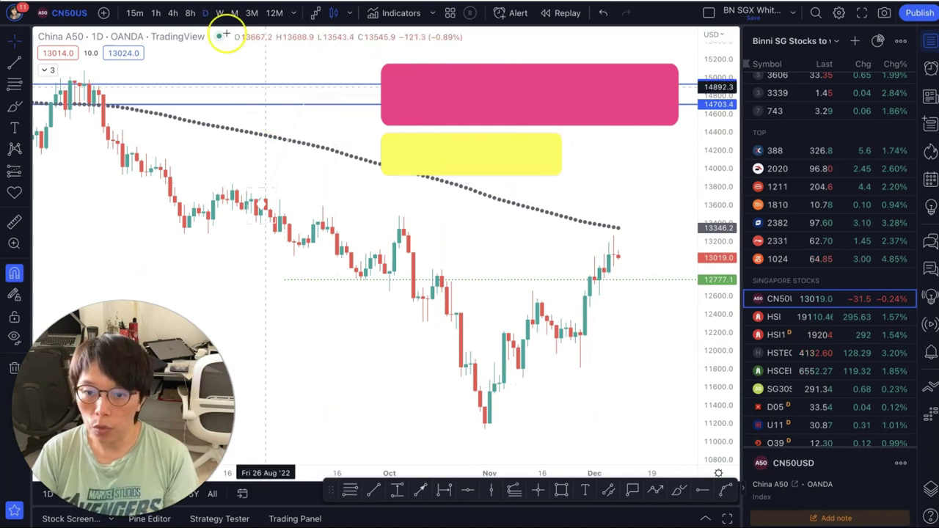
click(220, 13)
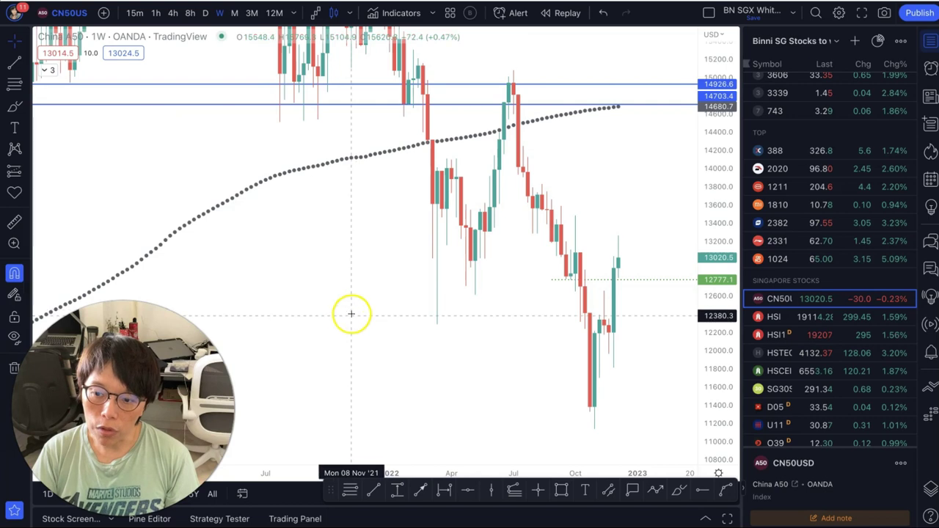
click(206, 13)
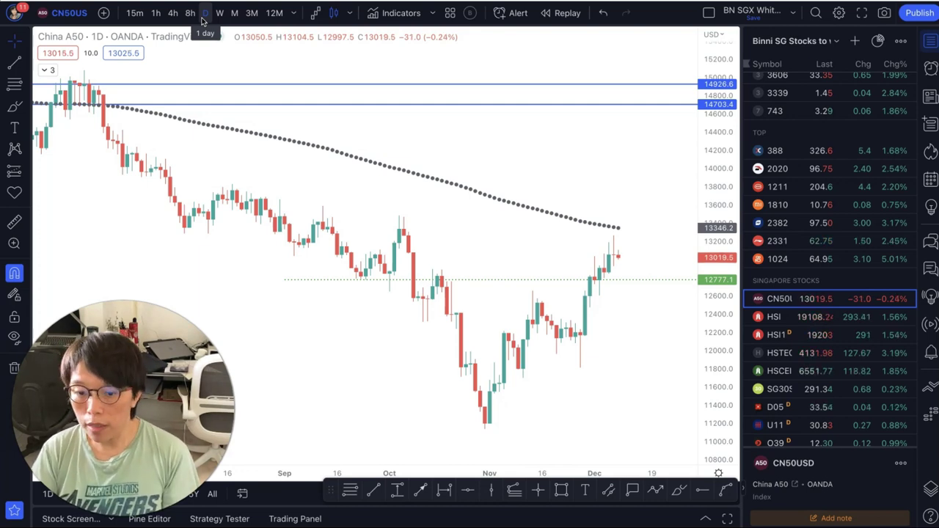
click(205, 13)
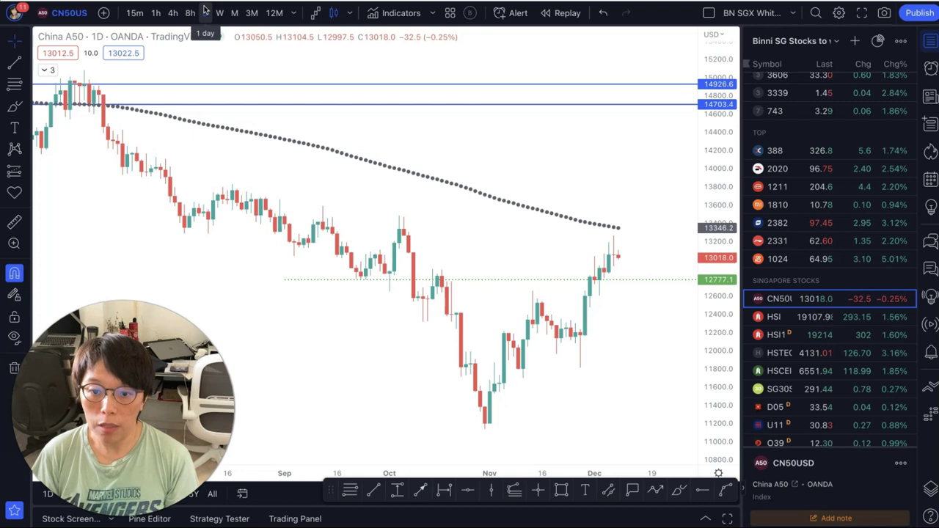
- Zoom out to show April through December and compress the price axis for a taller range
click(206, 12)
scroll(395, 159, down, 5)
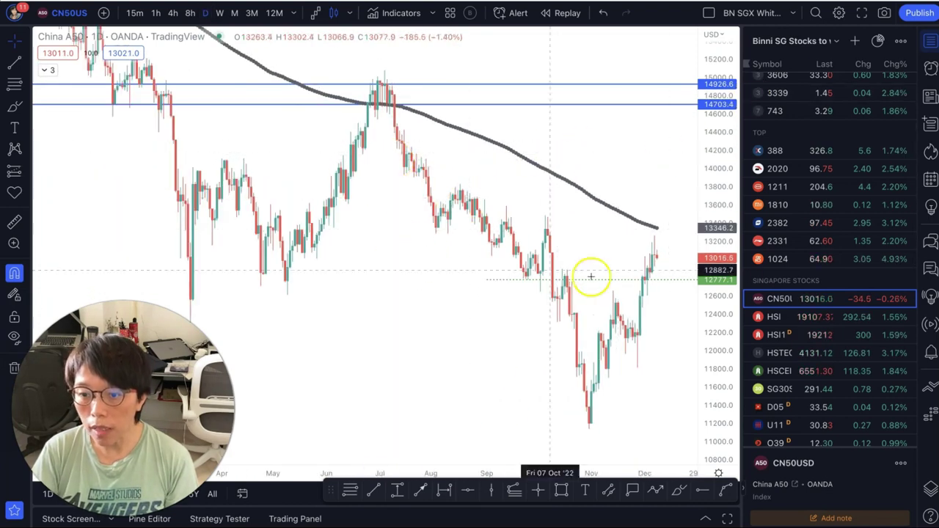
drag(719, 271, 719, 367)
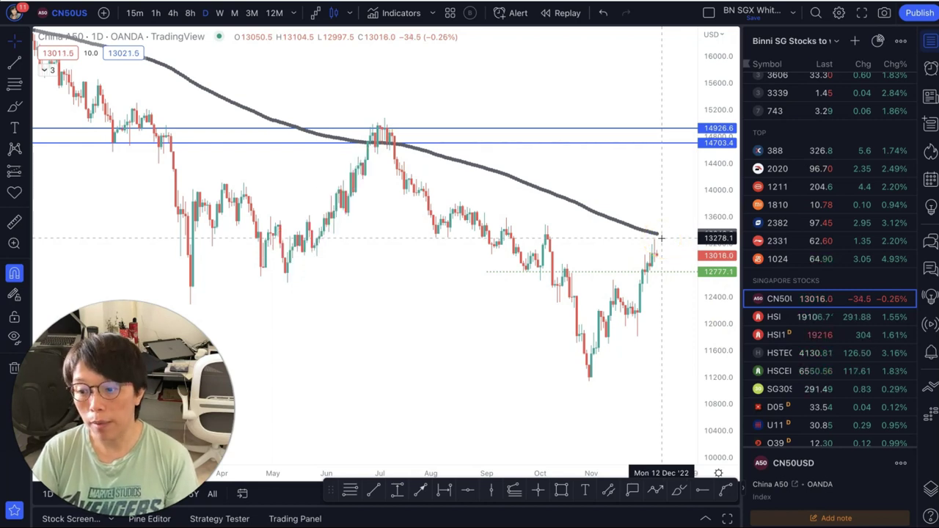
click(837, 303)
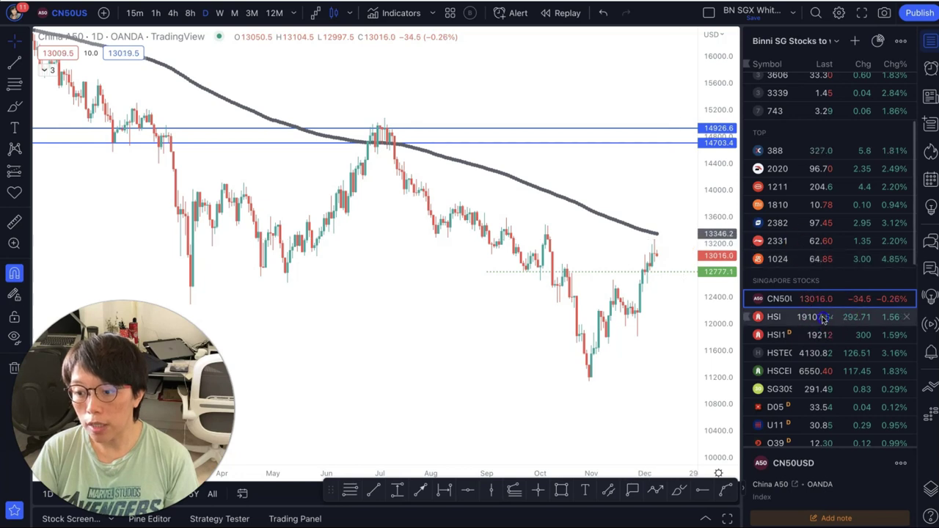
- View the HSI, HSI1 and HSTECH charts from the watchlist, ending on Singapore 30 (SG30)
click(823, 318)
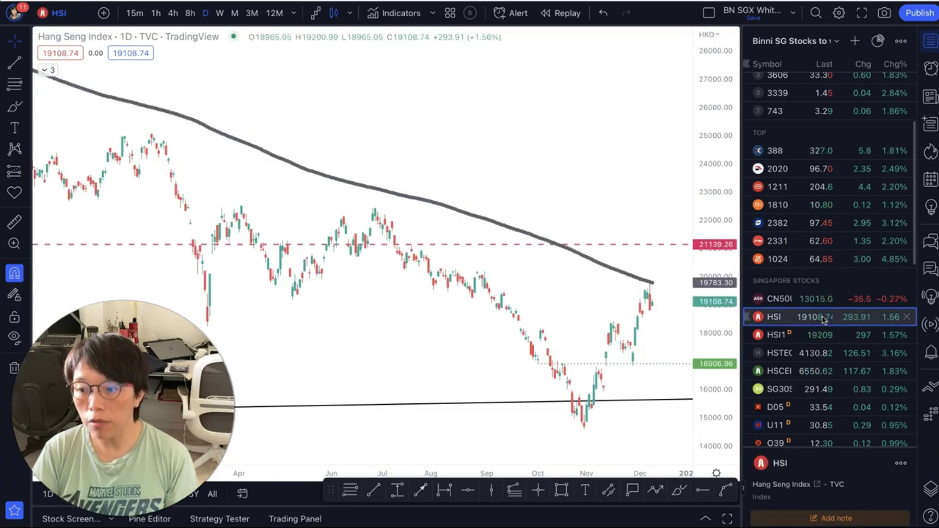
scroll(690, 293, up, 6)
drag(689, 299, 636, 90)
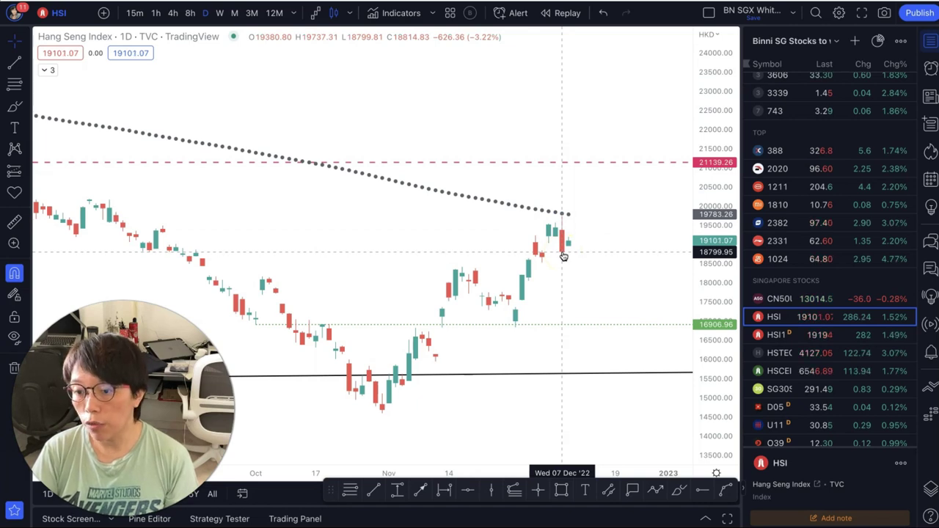
click(808, 338)
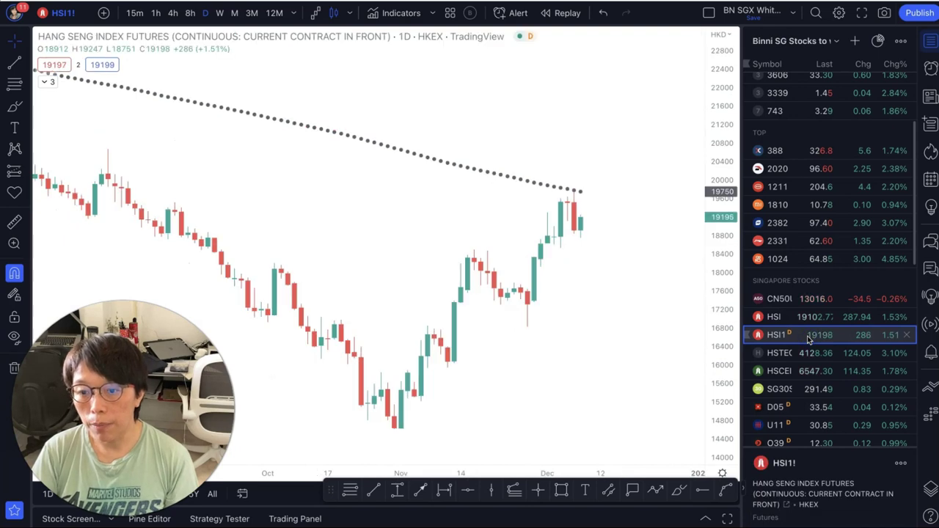
click(810, 356)
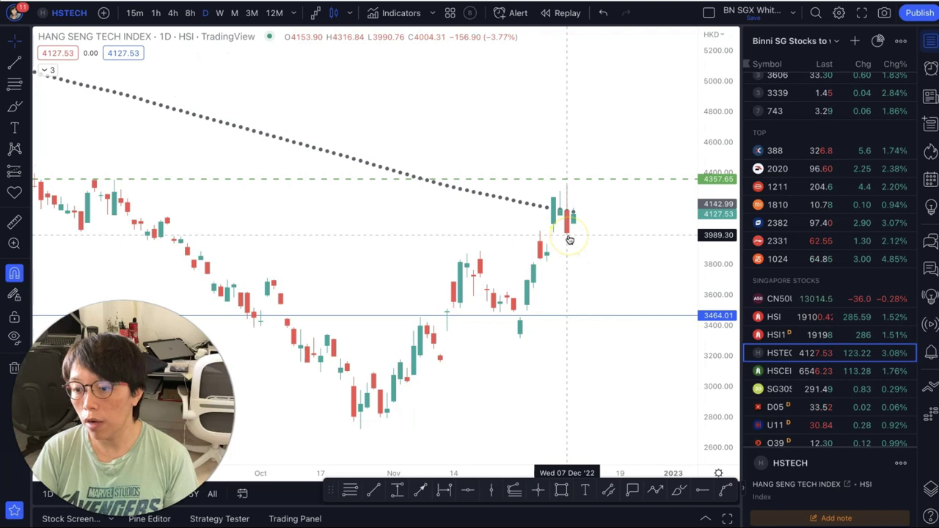
click(780, 387)
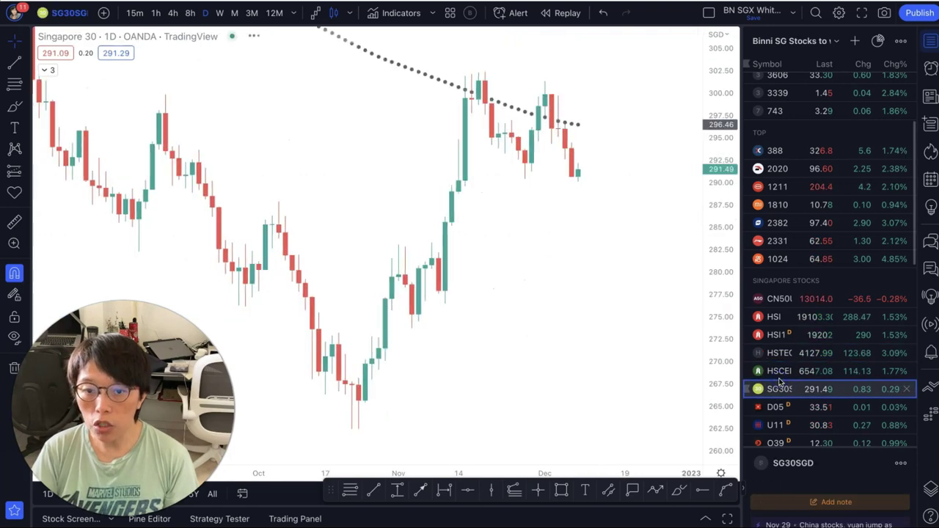
- Zoom the SG30 chart out to August–December, compress its price axis, and scroll the watchlist up
scroll(672, 293, up, 2)
scroll(672, 293, down, 5)
drag(705, 283, 707, 398)
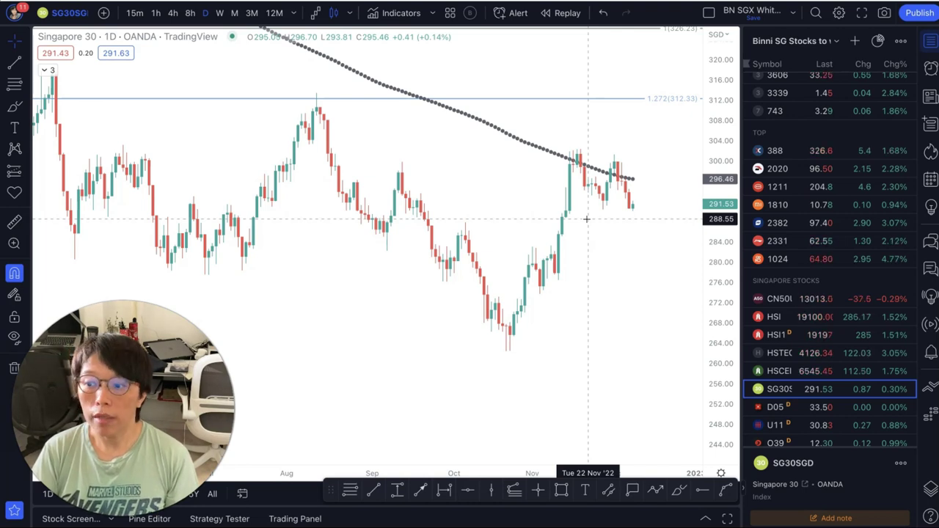
click(624, 209)
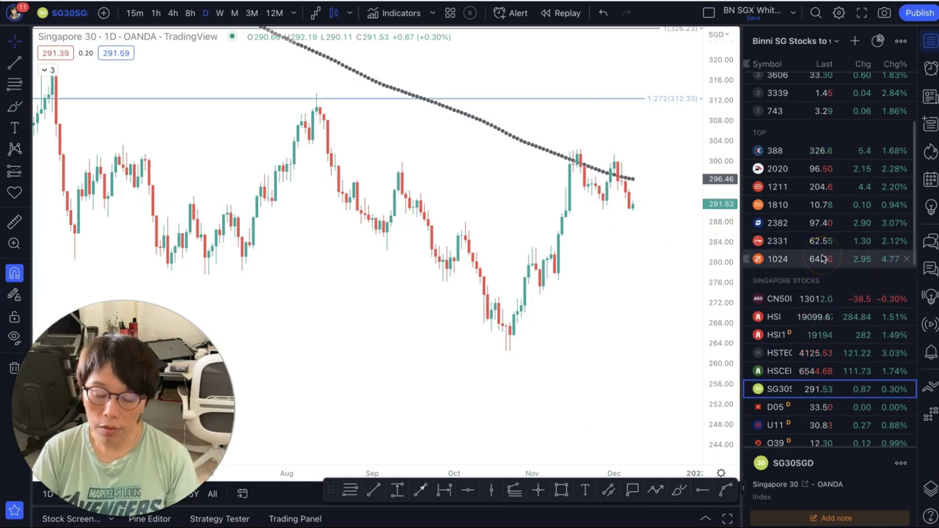
scroll(822, 249, up, 3)
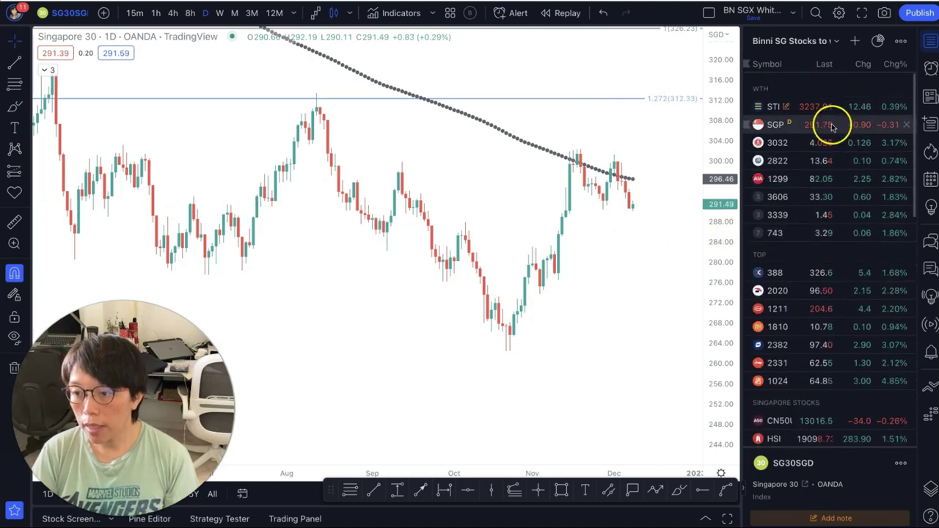
- Open the Straits Times Index chart, zoom out, then load the SPY symbol
click(823, 107)
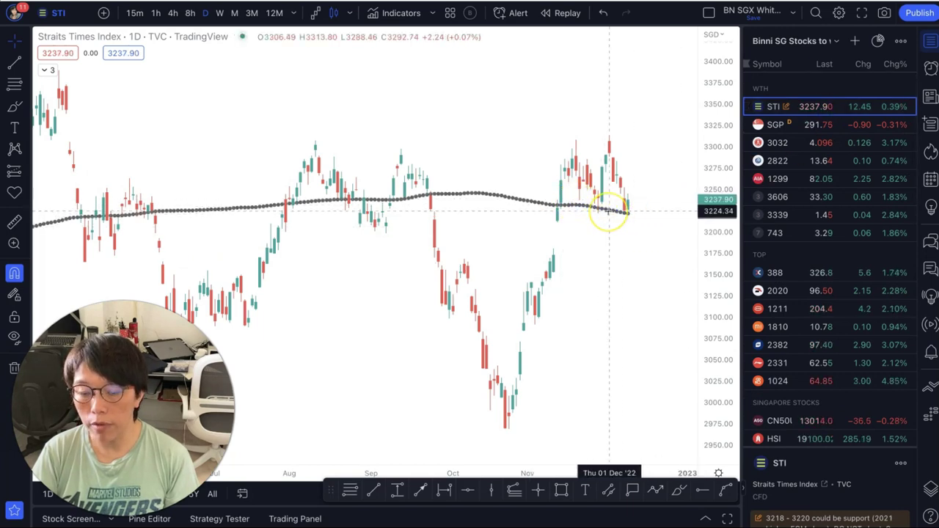
scroll(608, 211, down, 4)
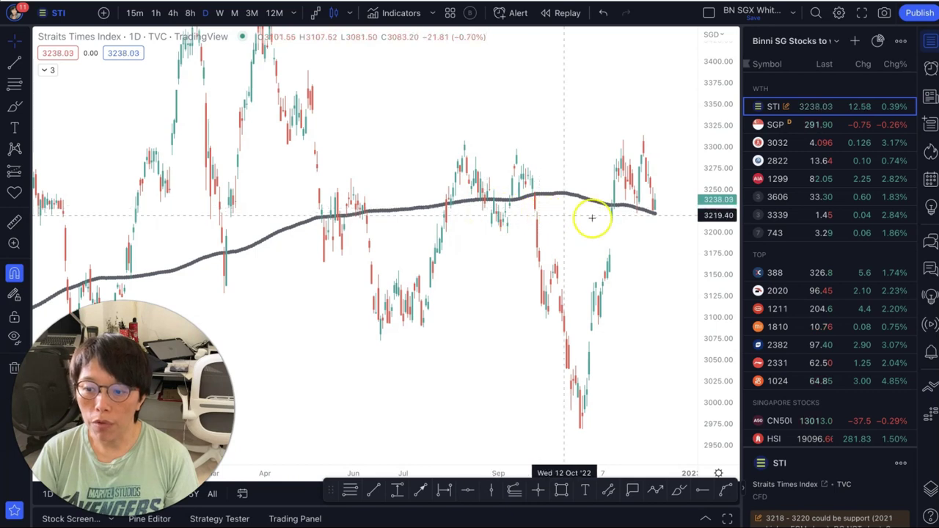
click(646, 215)
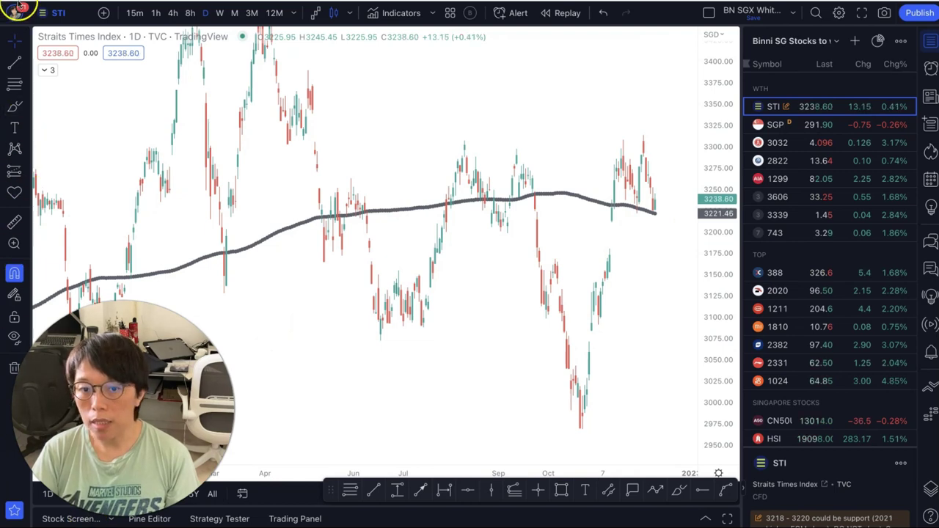
text(SPY)
key(Return)
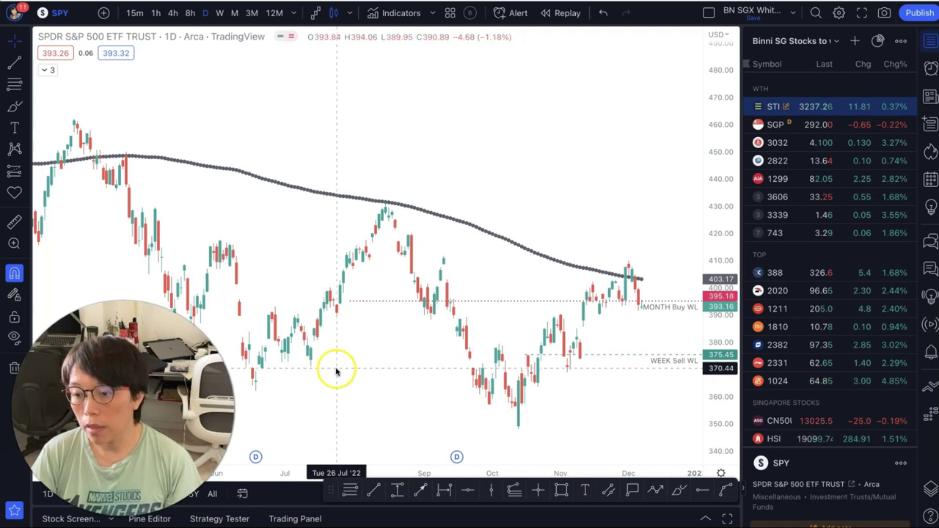
- Load the DXY daily chart and zoom in on the latest candles
click(417, 394)
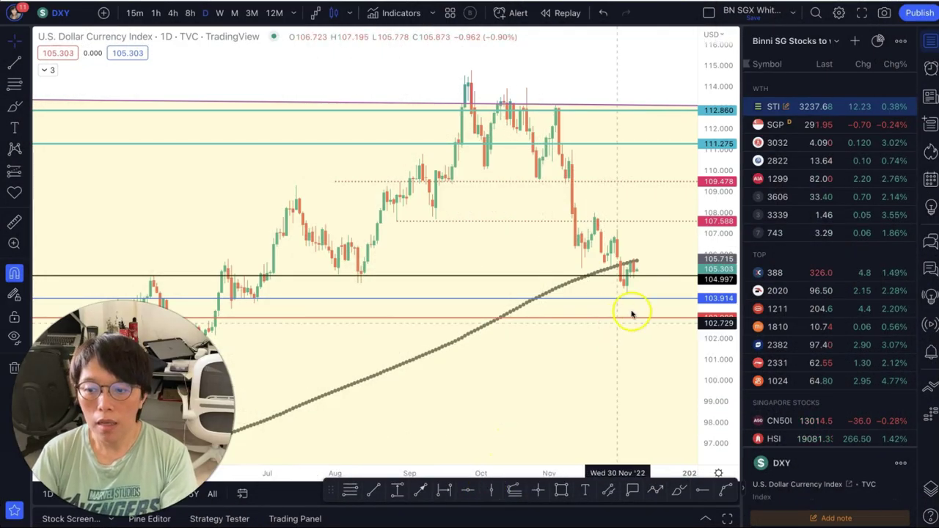
scroll(646, 282, up, 4)
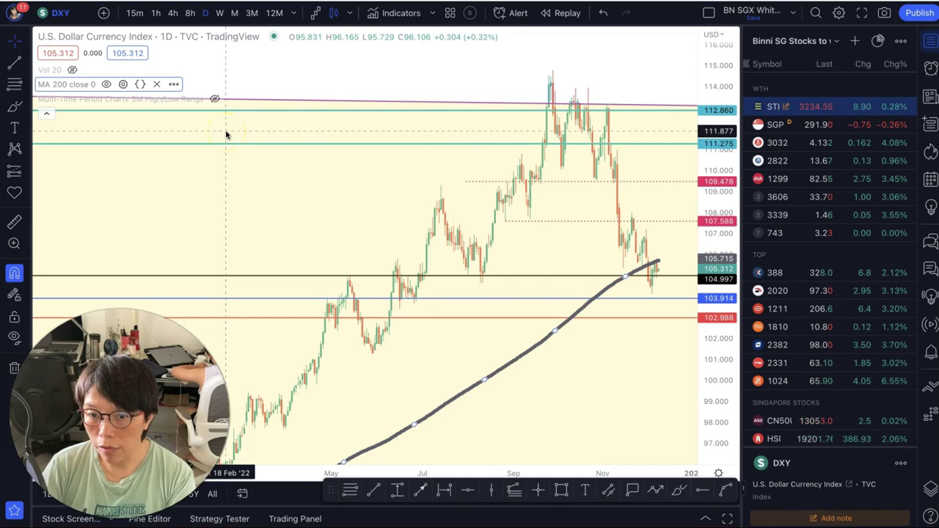
- Search Indicators for 'moving' and add the Moving Average from Technicals to the DXY chart
click(396, 14)
click(374, 138)
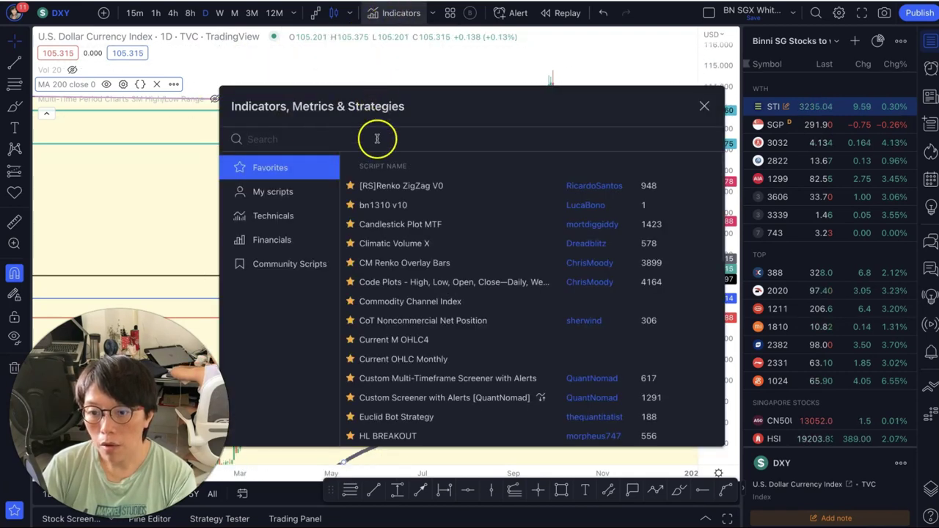
text(moving)
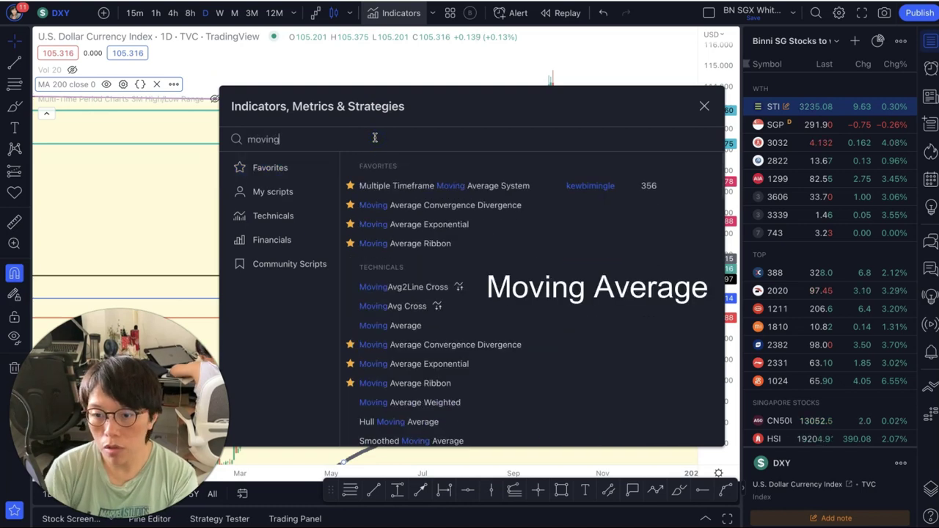
click(394, 331)
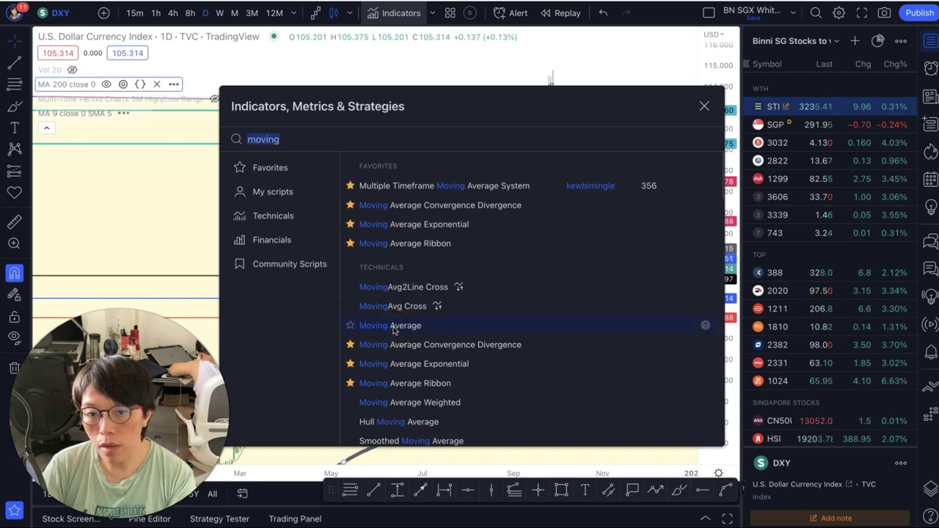
click(704, 106)
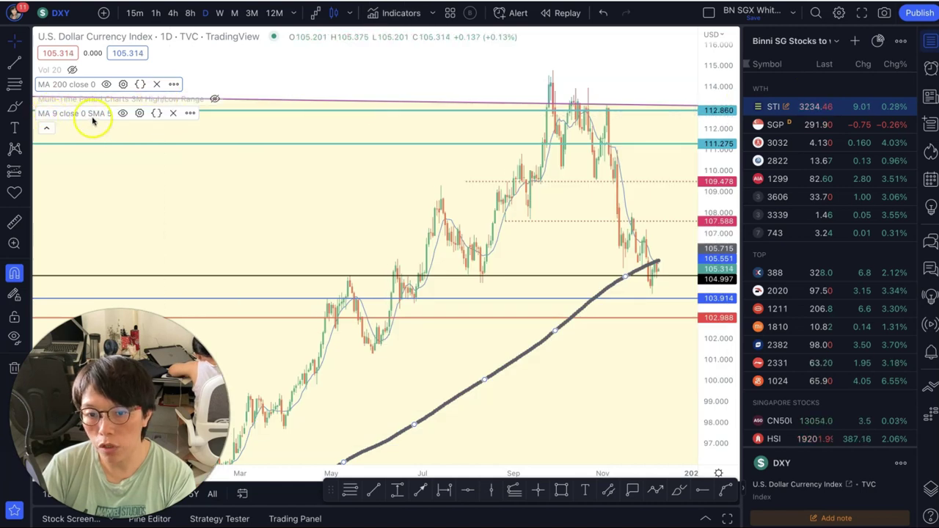
- Set the new moving average to SMA with length 200, then check its Visibility options
click(140, 114)
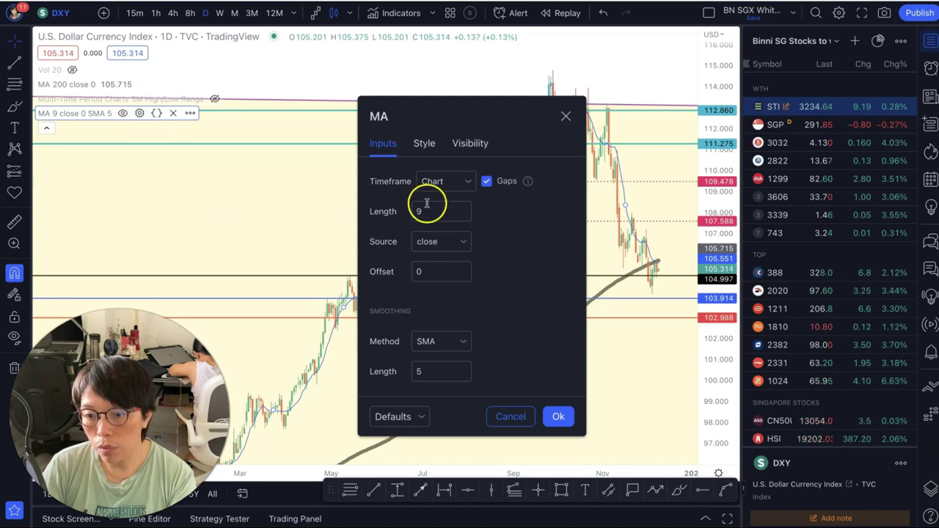
click(463, 343)
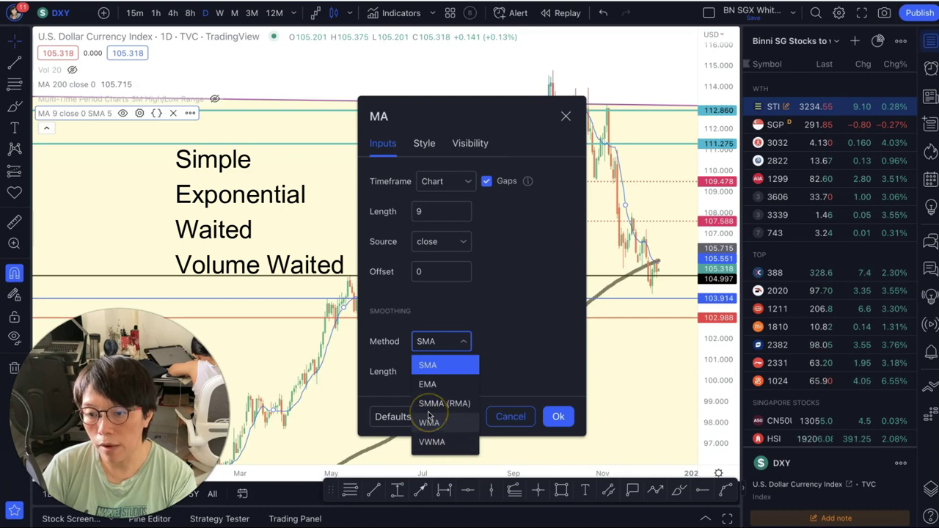
double_click(408, 211)
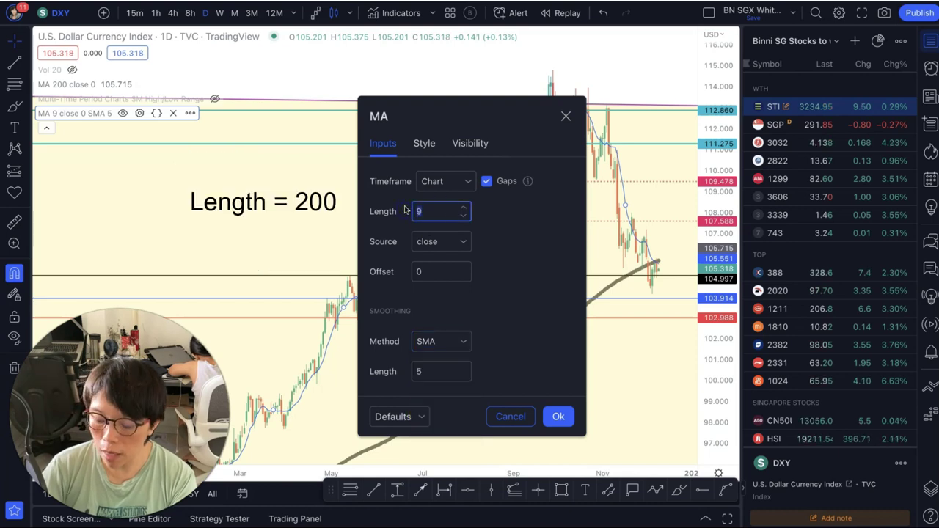
click(463, 145)
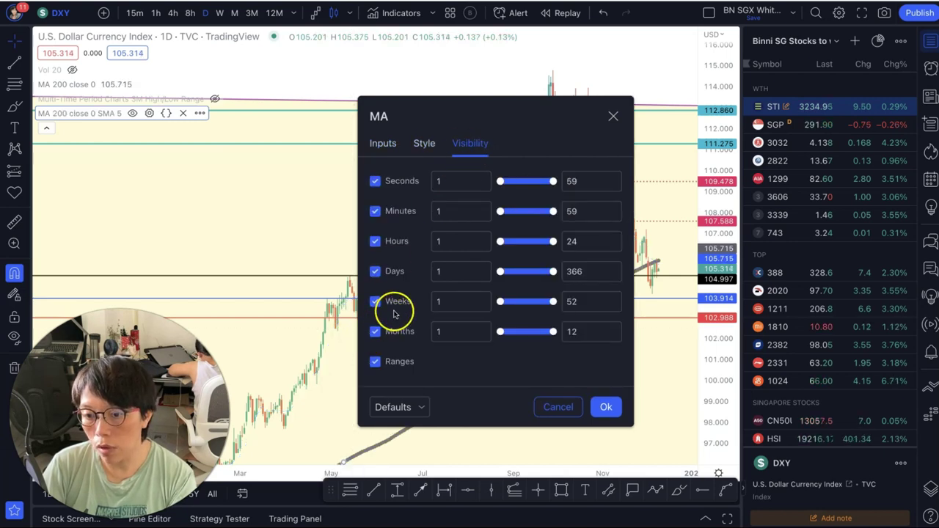
- In the MA Style tab, show the blue 100% line colour and the plot line-type choices
click(420, 147)
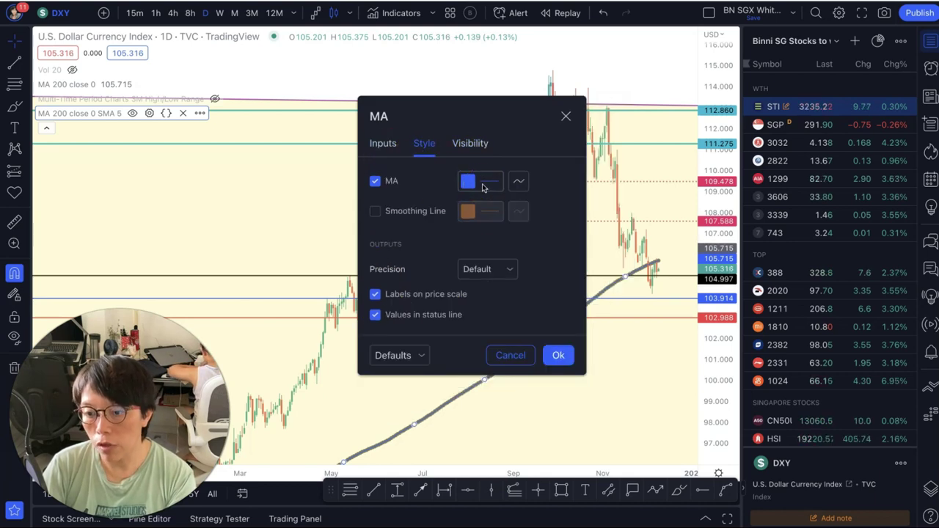
click(482, 183)
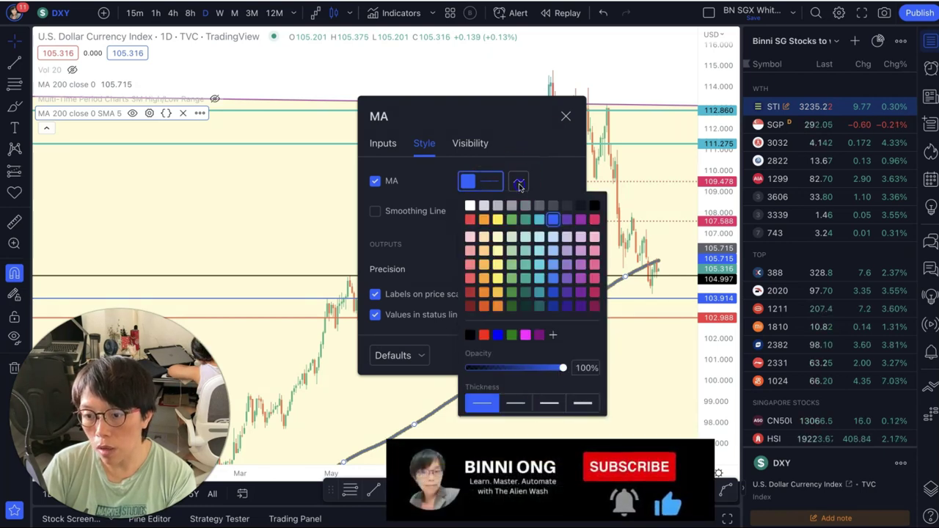
click(519, 184)
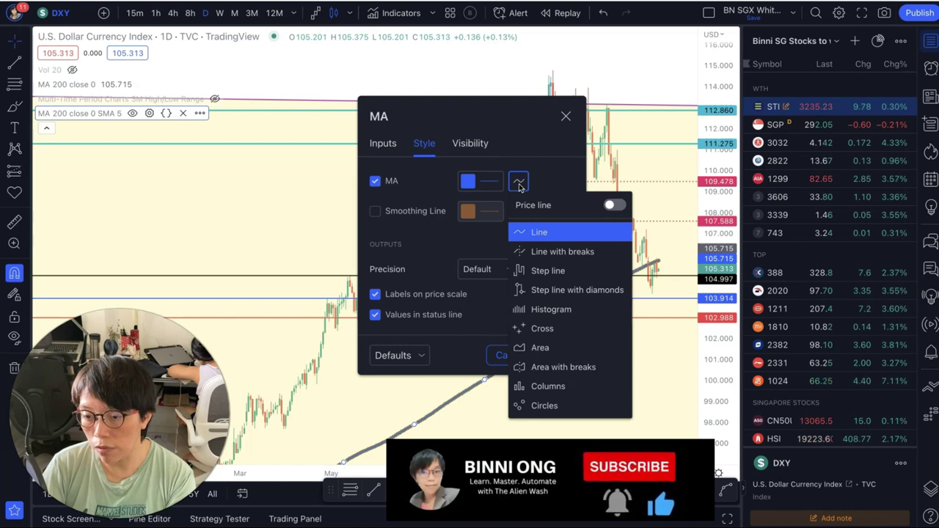